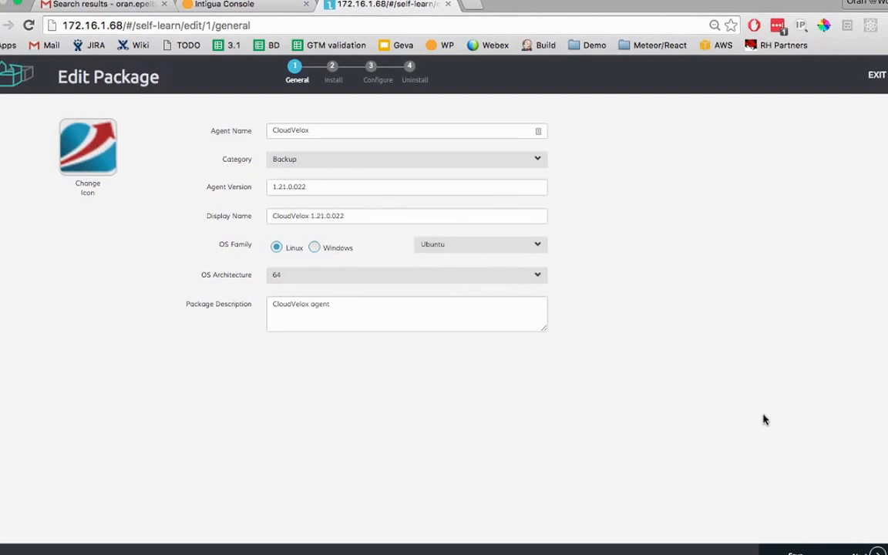
- Proceed to the package's Install settings and review the installation options and the defined parameters
left_click(862, 553)
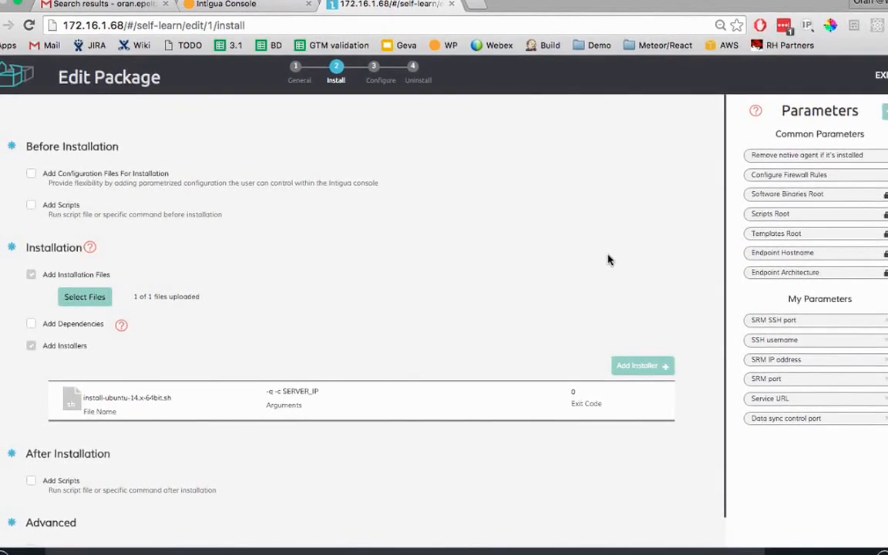
scroll(607, 260, "down", 2)
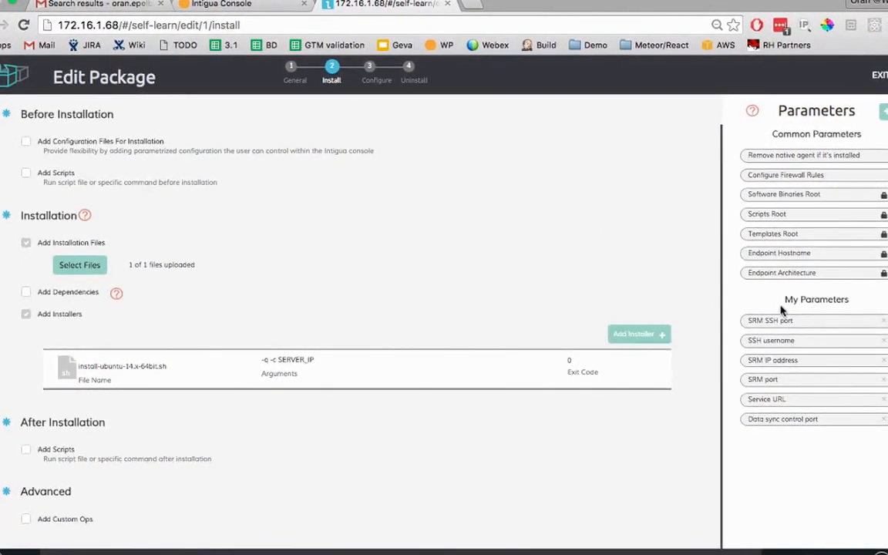
mouse_move(780, 324)
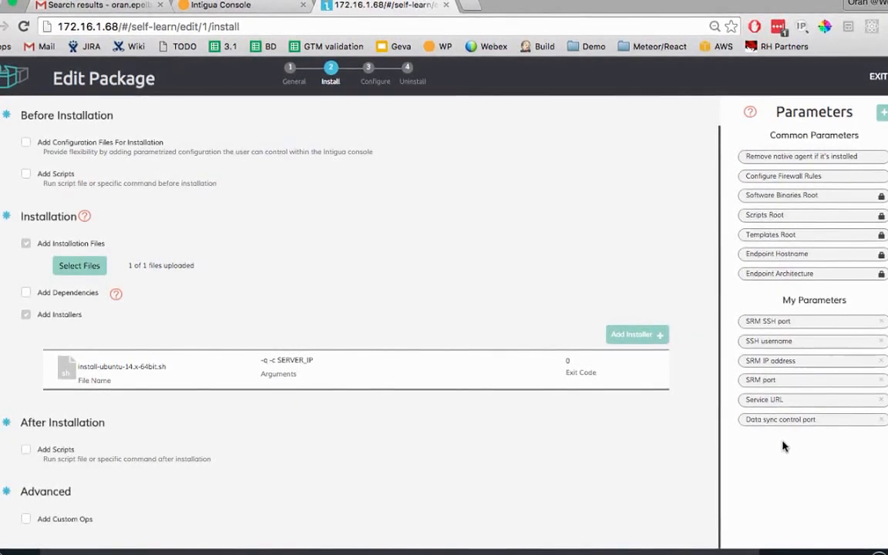
scroll(275, 329, "up", 1)
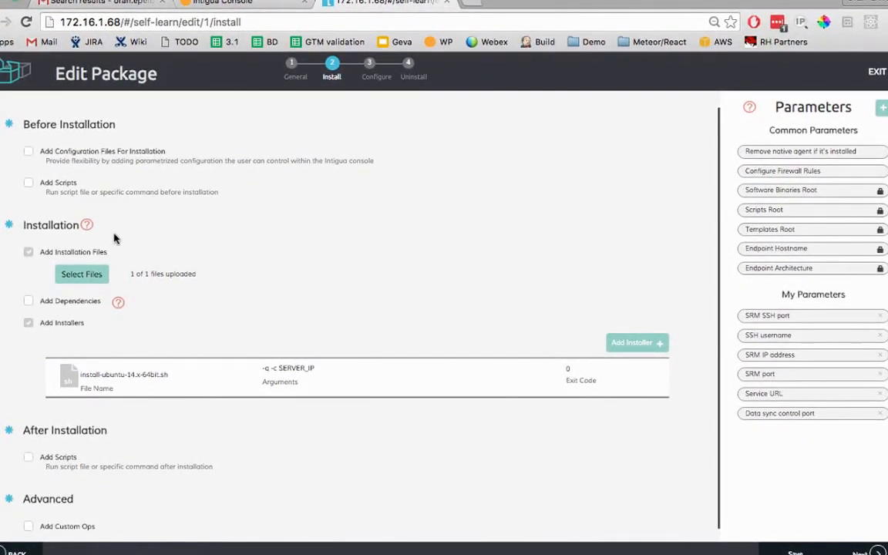
- Replace the server IP variable in the install-ubuntu-14.x-64bit.sh installer's arguments with the SRM IP address parameter and save the entry
mouse_move(125, 377)
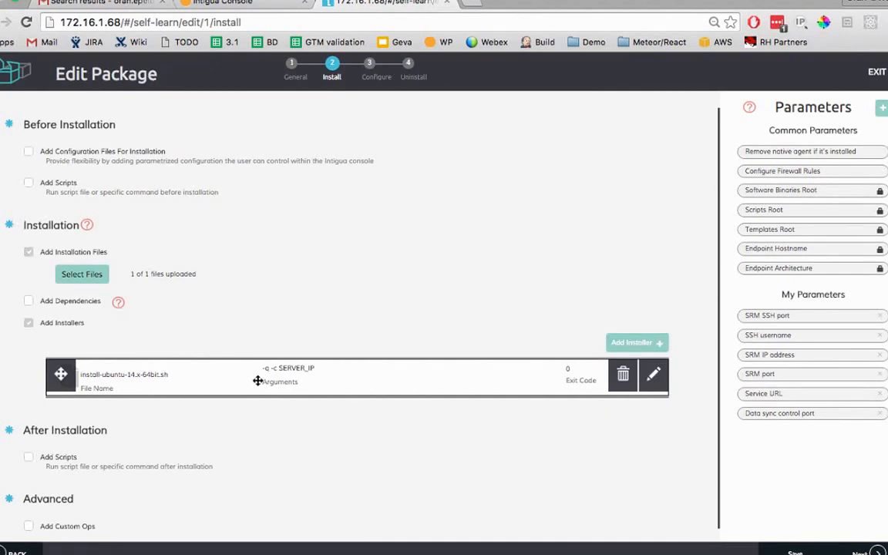
left_click(654, 375)
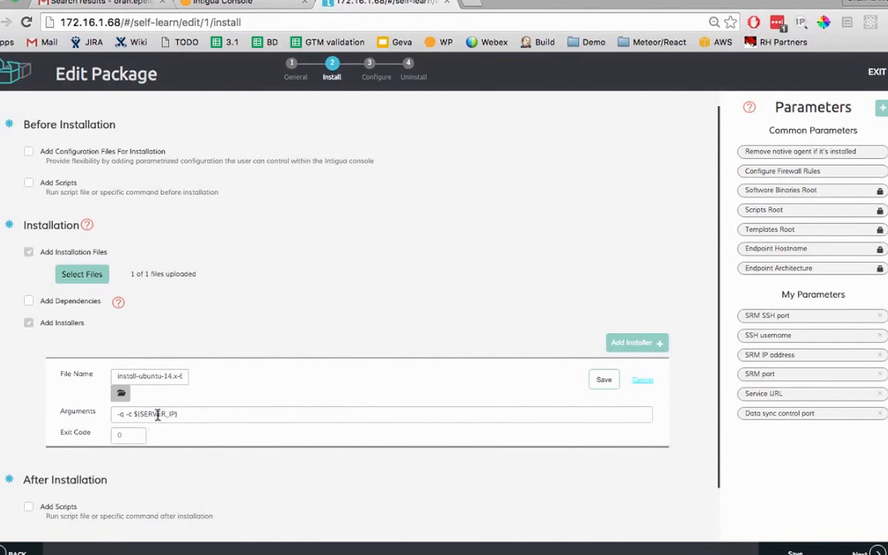
left_click_drag(134, 414, 245, 415)
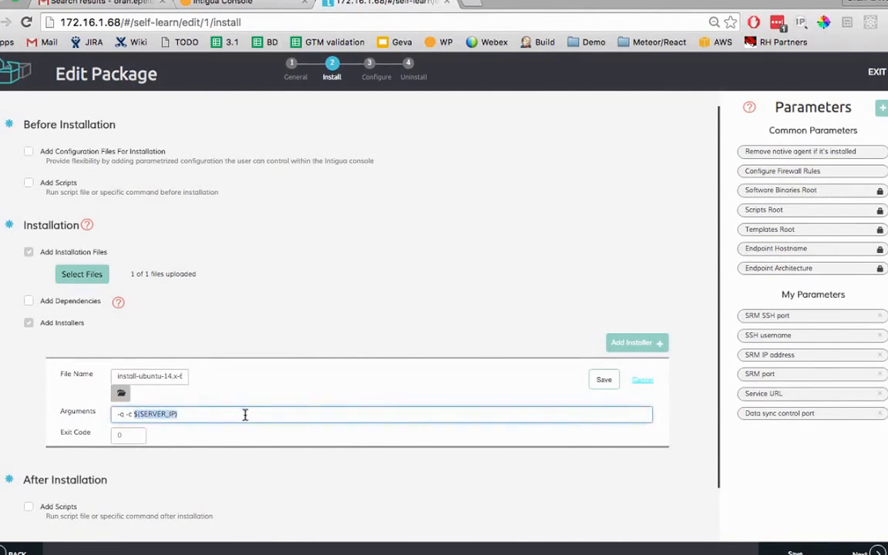
type("@SR")
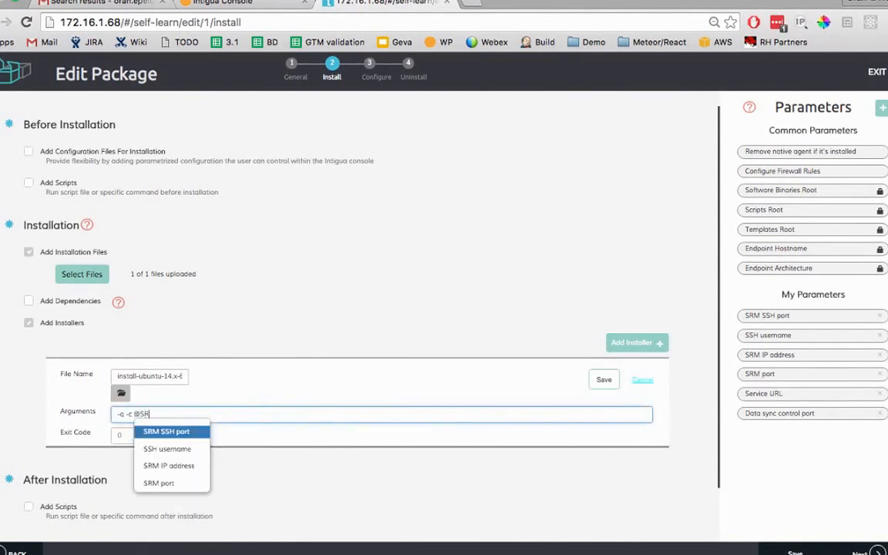
type("M")
key("Down")
key("Down")
key("Return")
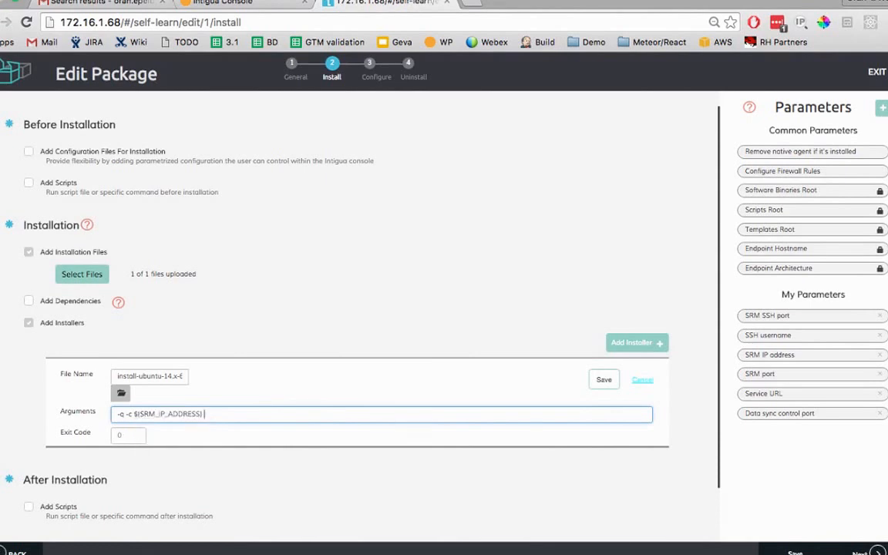
left_click(602, 378)
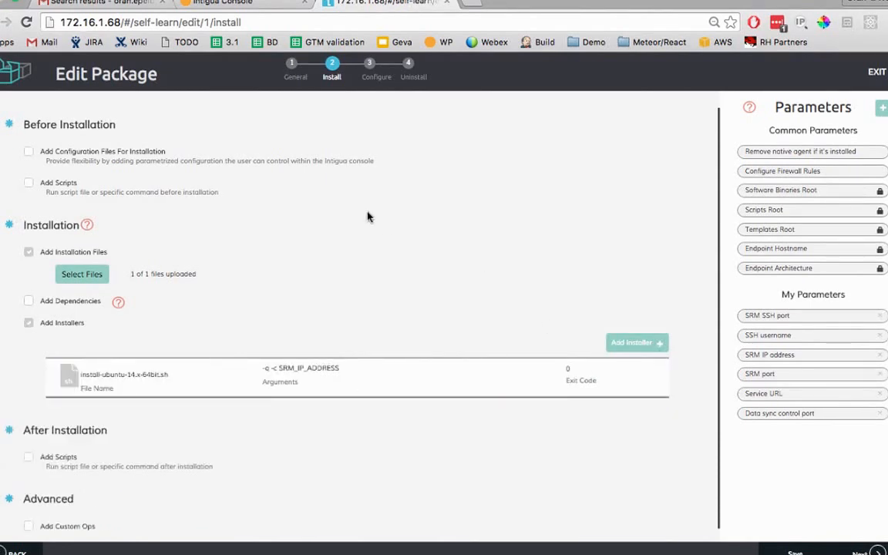
- Reopen the Ubuntu installer entry to check its arguments and exit code, and close it by saving
mouse_move(559, 390)
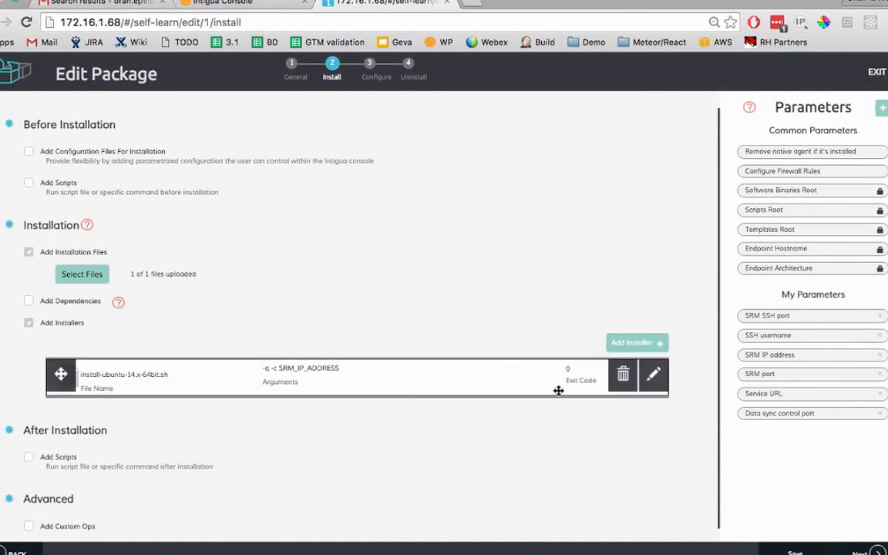
left_click(654, 376)
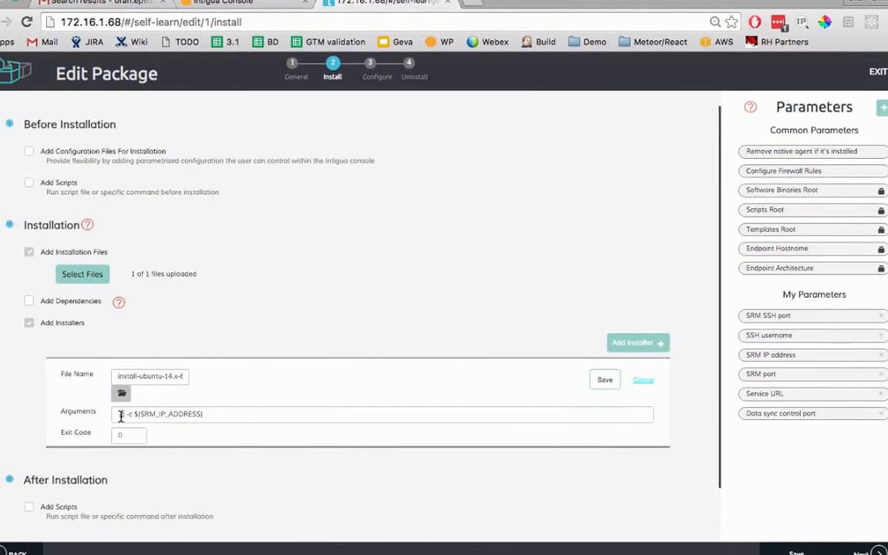
left_click(605, 379)
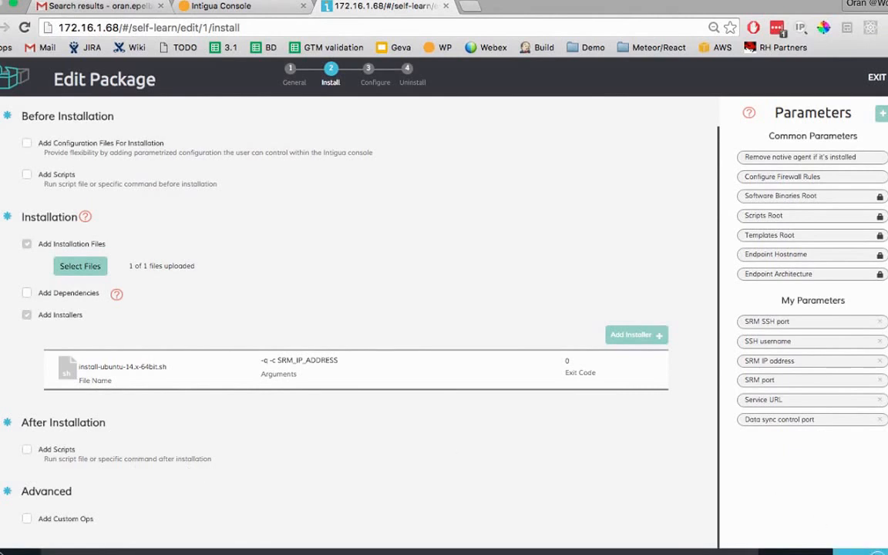
- Proceed to the Configure settings and inspect the denali-sentinel service's process monitoring and restart options without changing them
left_click(860, 553)
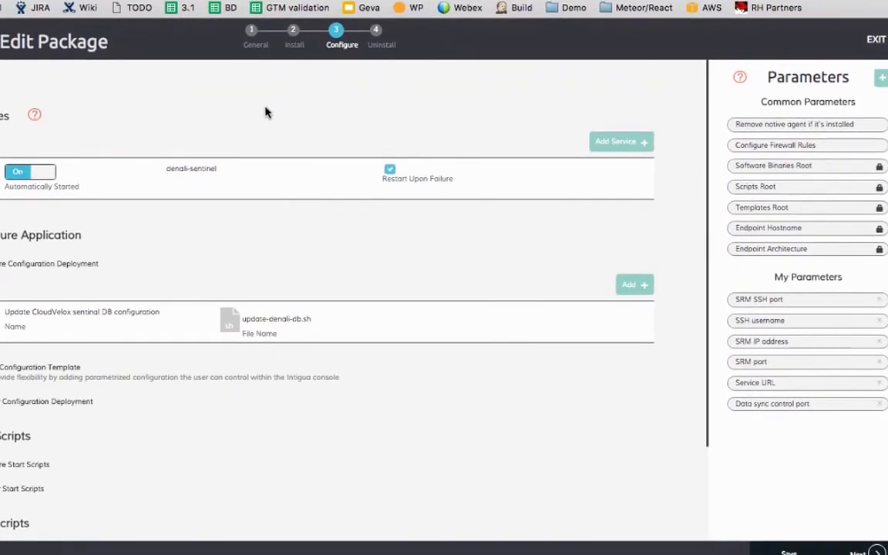
mouse_move(252, 203)
mouse_move(579, 170)
left_click(632, 179)
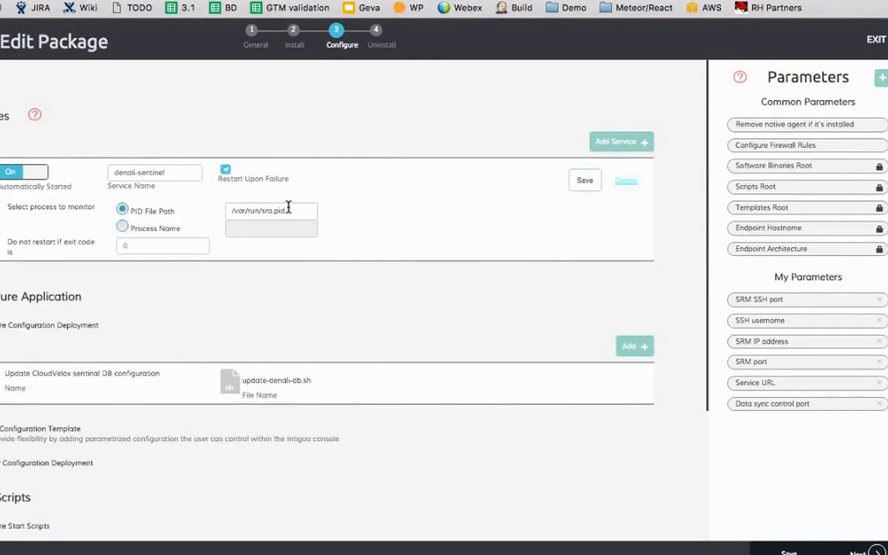
left_click(627, 182)
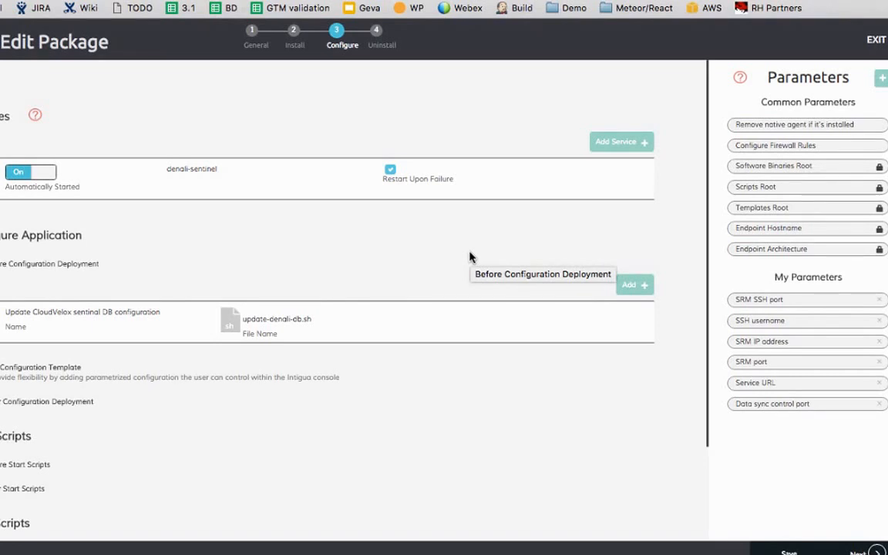
- Inspect the CloudVelox sentinel DB configuration script entry and the parameters available to it, leaving the entry unchanged
mouse_move(343, 327)
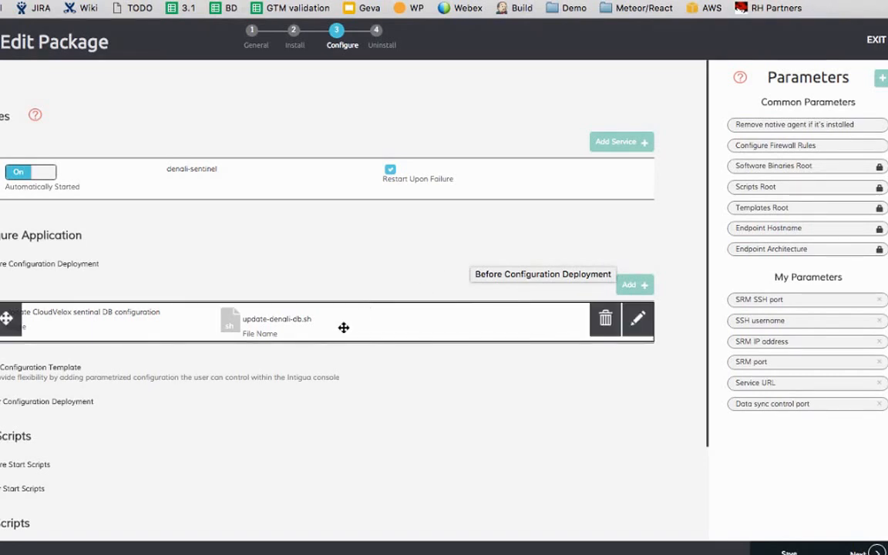
left_click(639, 322)
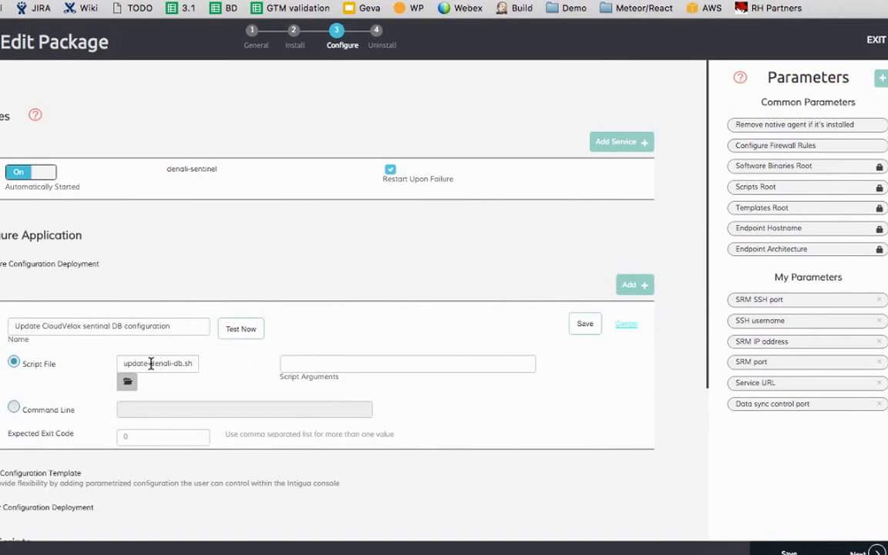
double_click(125, 363)
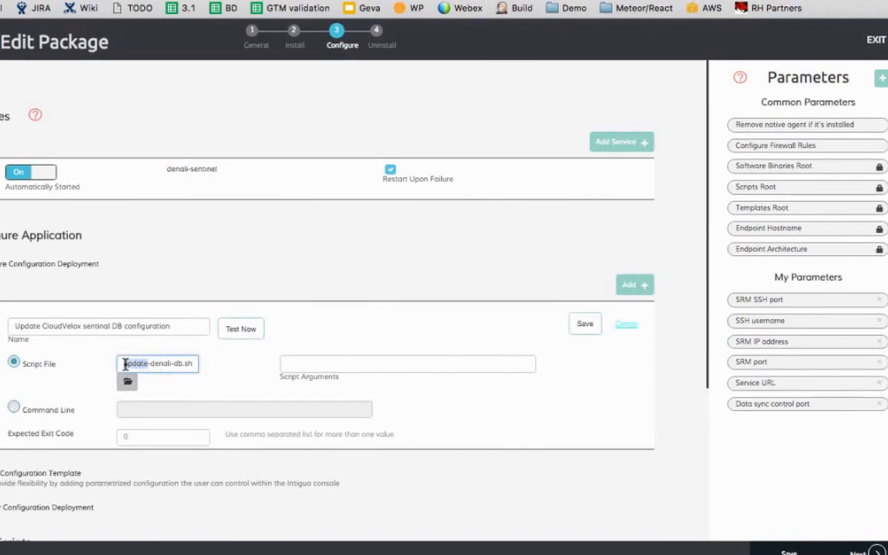
left_click(172, 364)
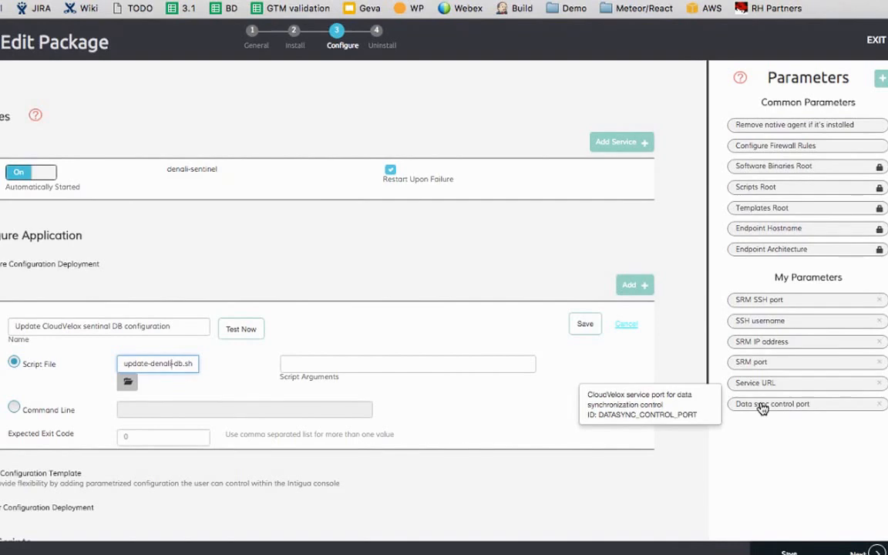
left_click(629, 325)
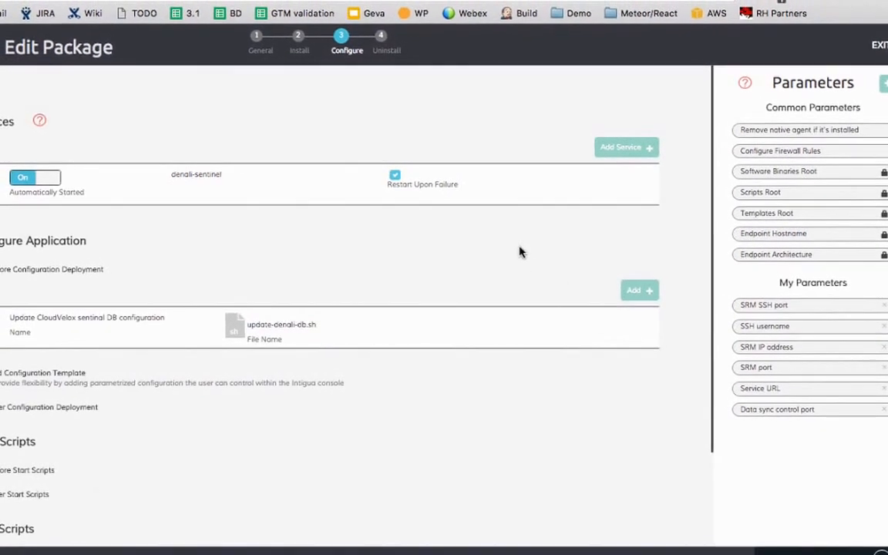
- Switch to gedit, examine the update-denali-db.sh script, and return to the package editor in Chrome
key("super+Tab")
key("super+Tab")
key("super+Tab")
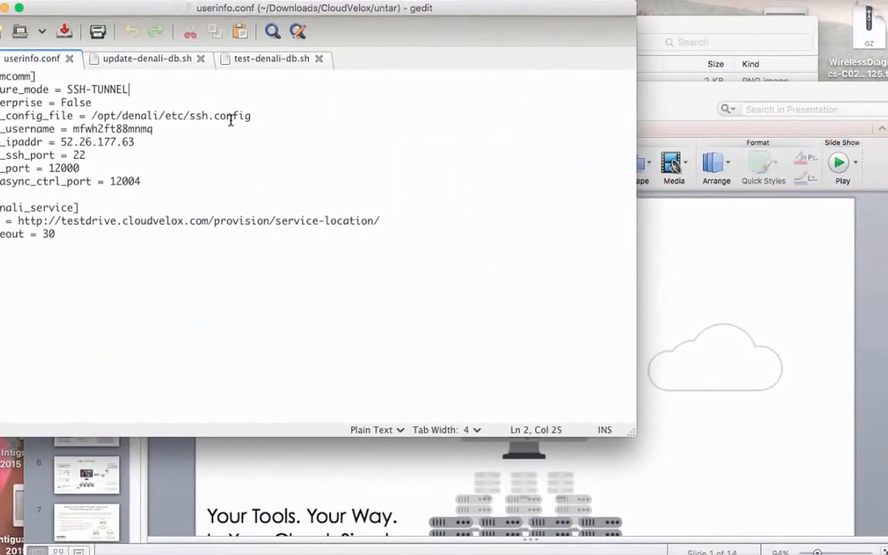
left_click(144, 54)
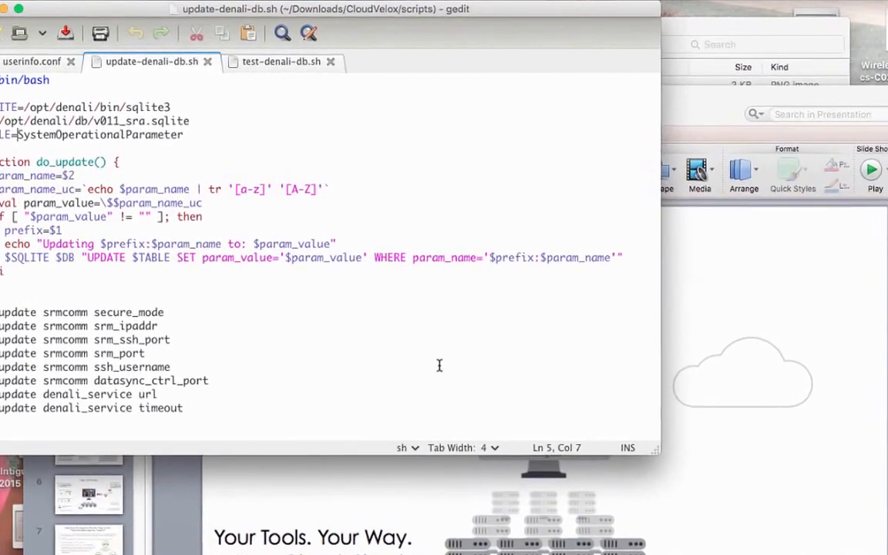
key("super+Tab")
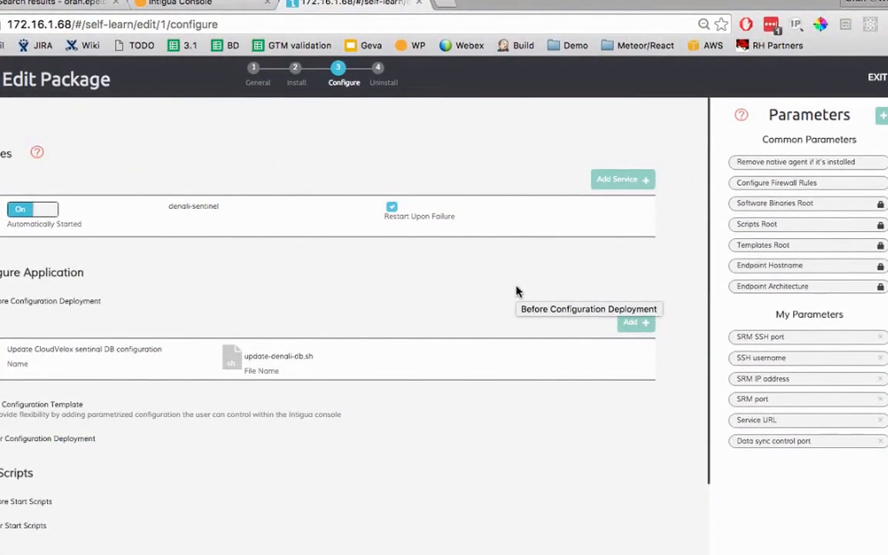
- Open the package's Uninstall settings and review the configured uninstaller and its arguments
scroll(520, 521, "down", 1)
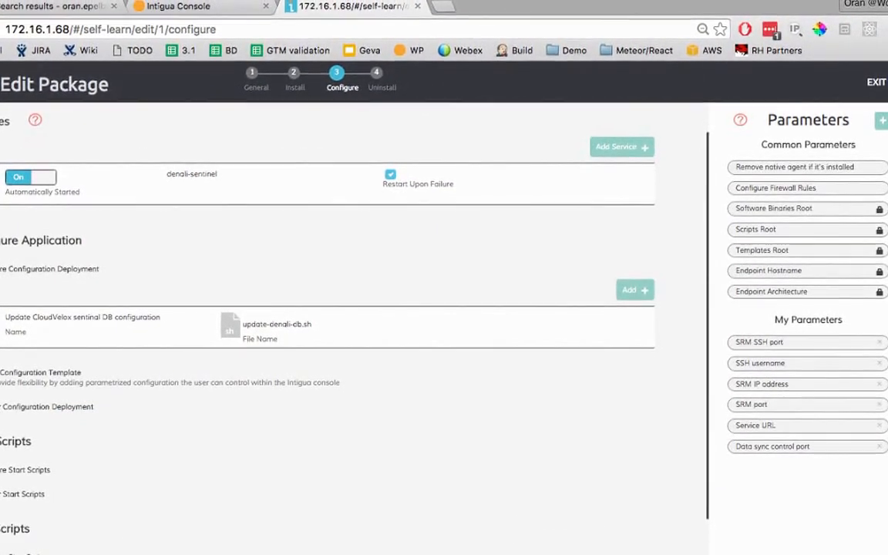
left_click(378, 71)
mouse_move(222, 246)
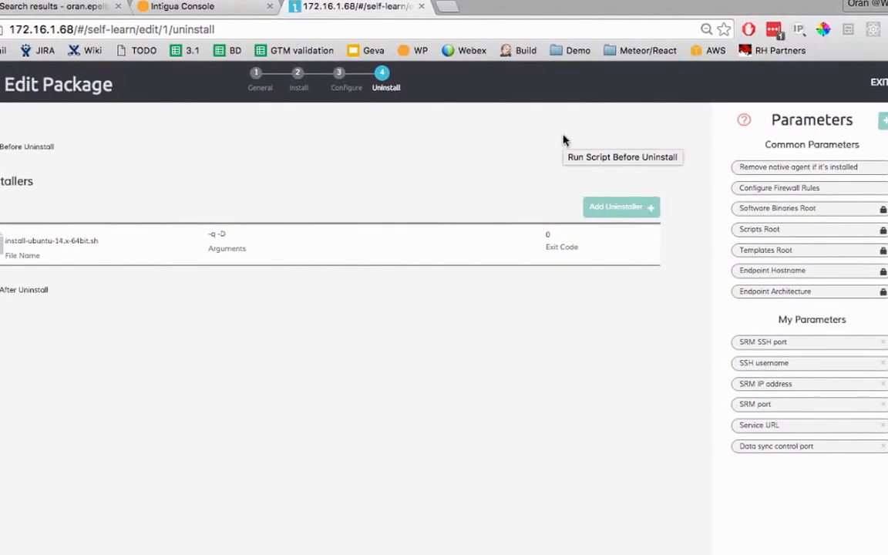
- Exit the package editor to the library and download the CloudVelox 1.21.0.022 package
left_click(877, 83)
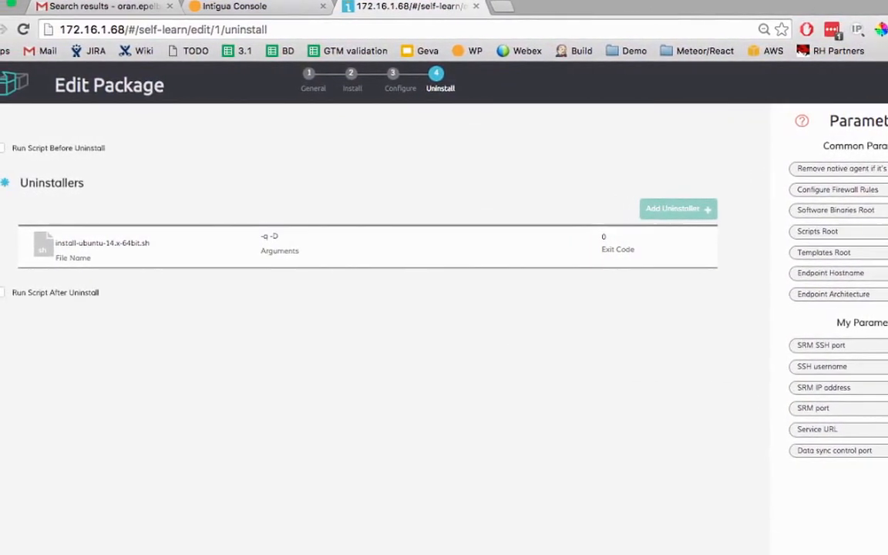
left_click(879, 83)
left_click(549, 369)
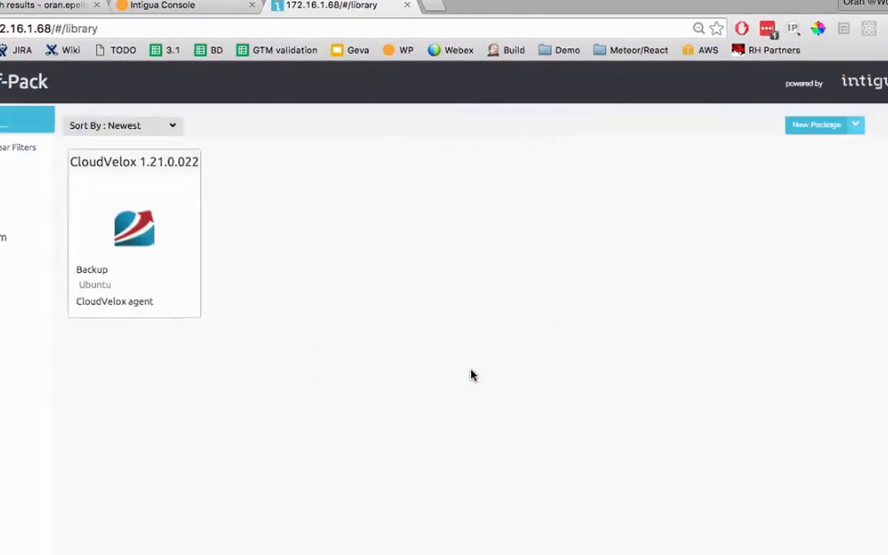
mouse_move(150, 277)
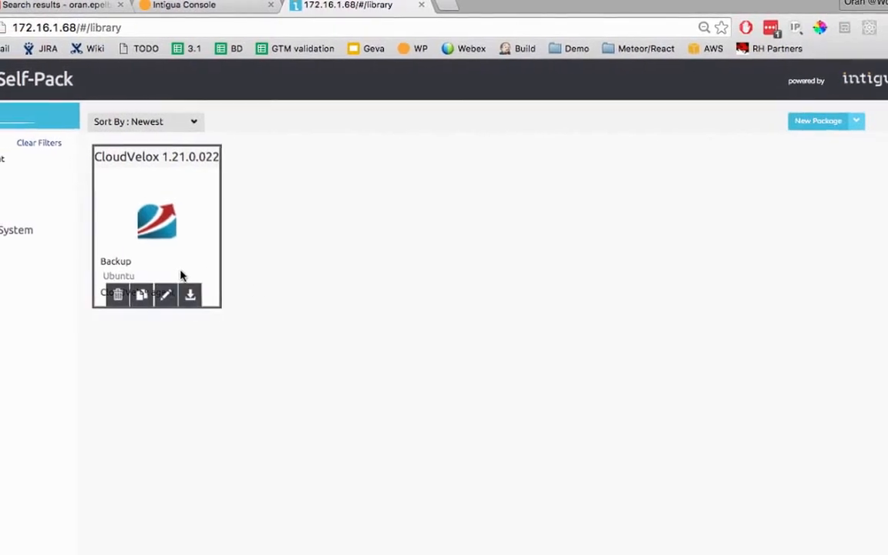
left_click(173, 303)
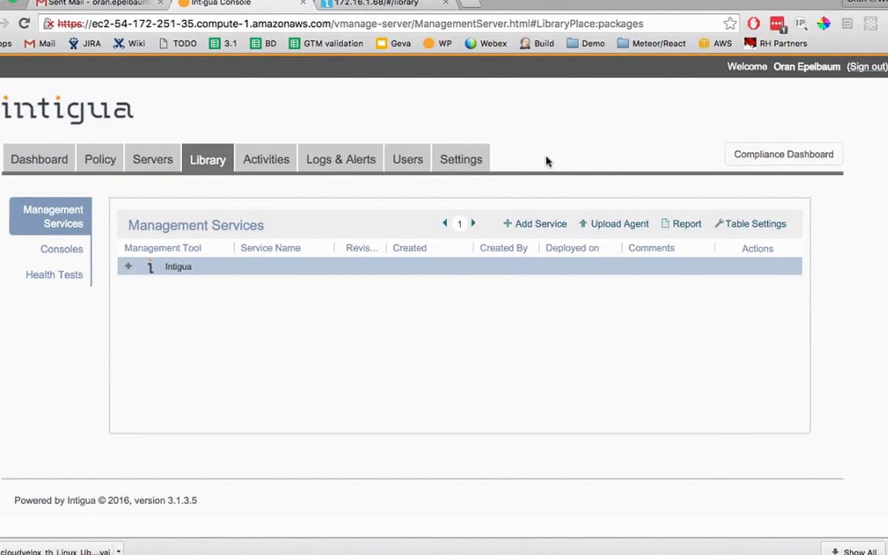
- Add a management service named CloudVelox that uses the CloudVelox 1.21.0.022 management tool
left_click(530, 224)
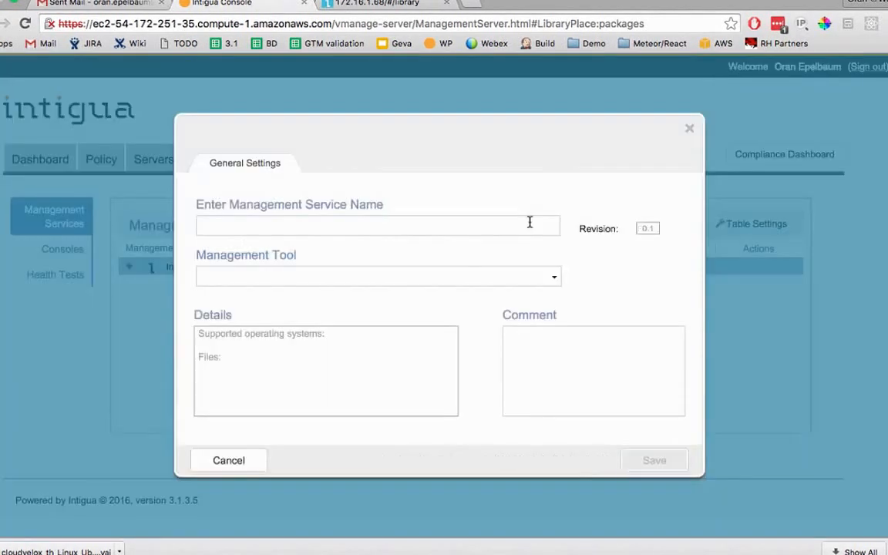
left_click(432, 280)
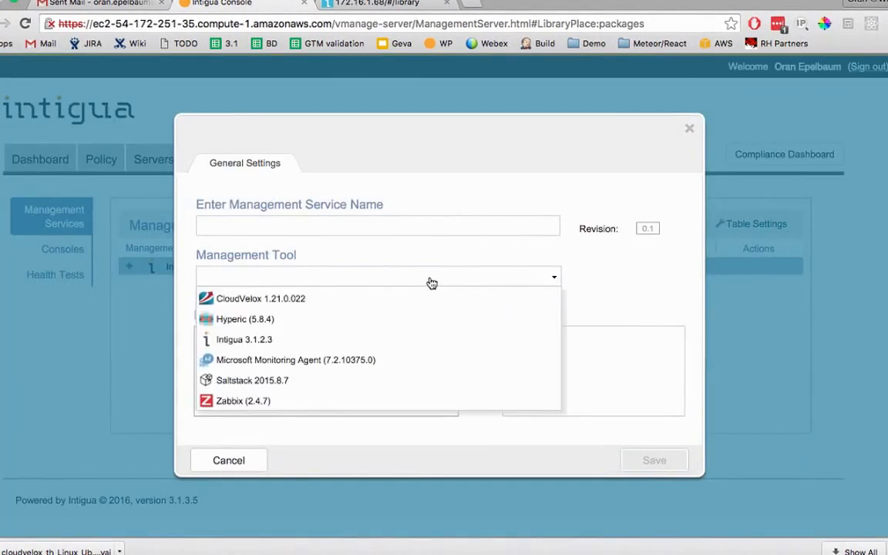
left_click(392, 298)
left_click(353, 221)
type("Cloud")
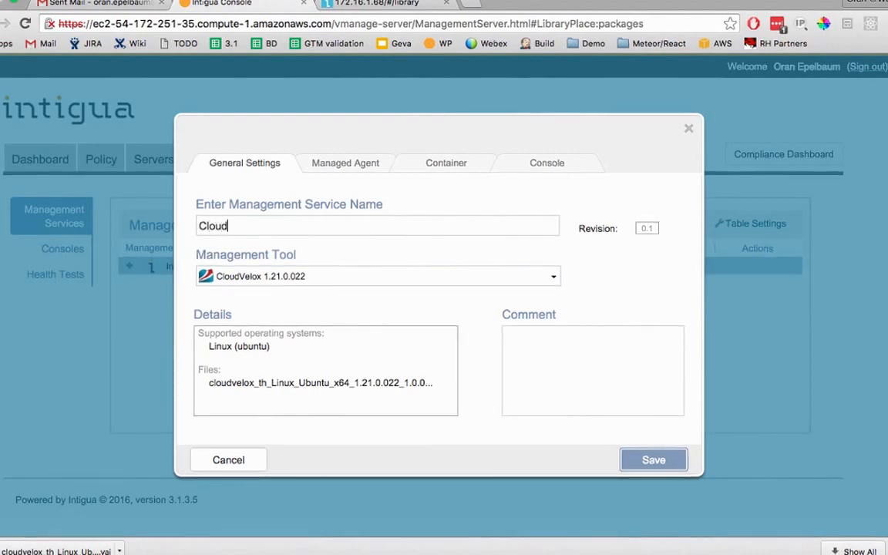
type("Velox")
- Copy the SRM IP address from userinfo.conf in gedit into the service's Managed Agent settings in Chrome
left_click(335, 165)
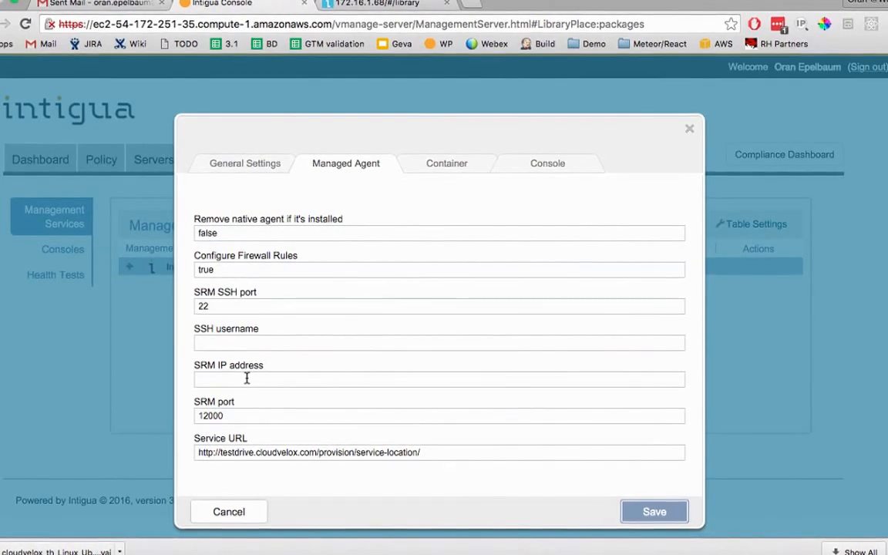
key("super+Tab")
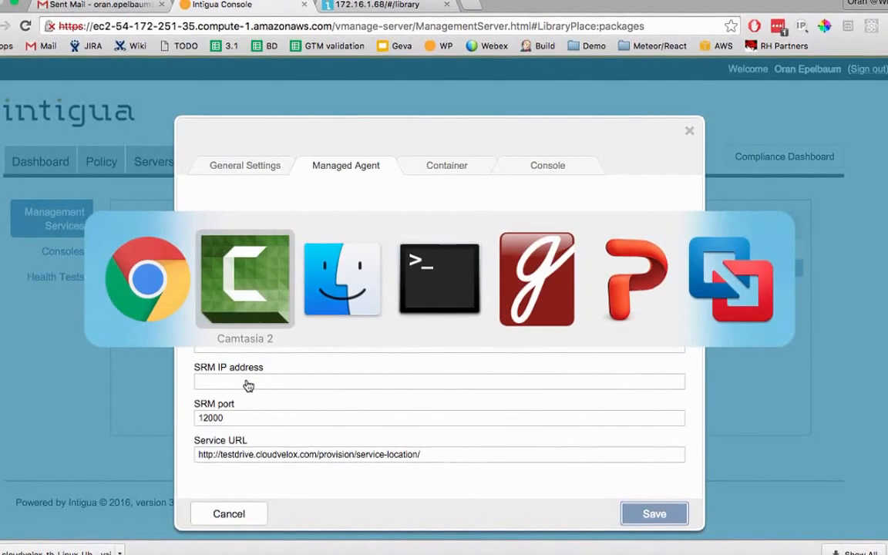
key("super+Tab")
key("super+Tab")
key("super+Tab")
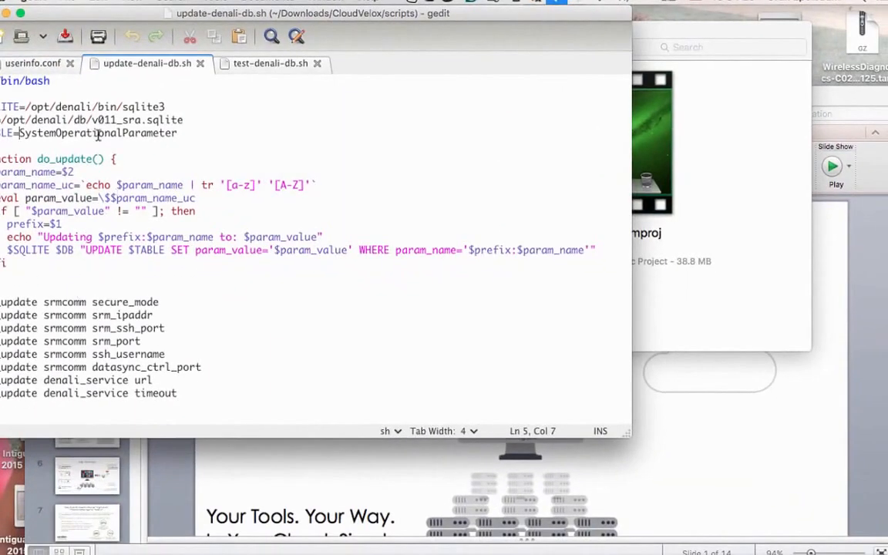
left_click(35, 64)
left_click(73, 147)
left_click_drag(74, 149, 139, 151)
key("super+c")
key("super+Tab")
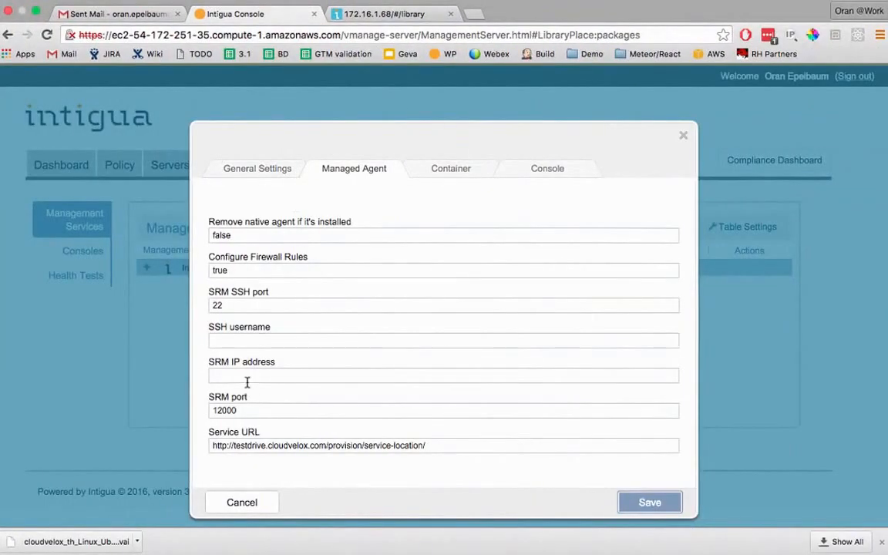
left_click(246, 378)
key("super+v")
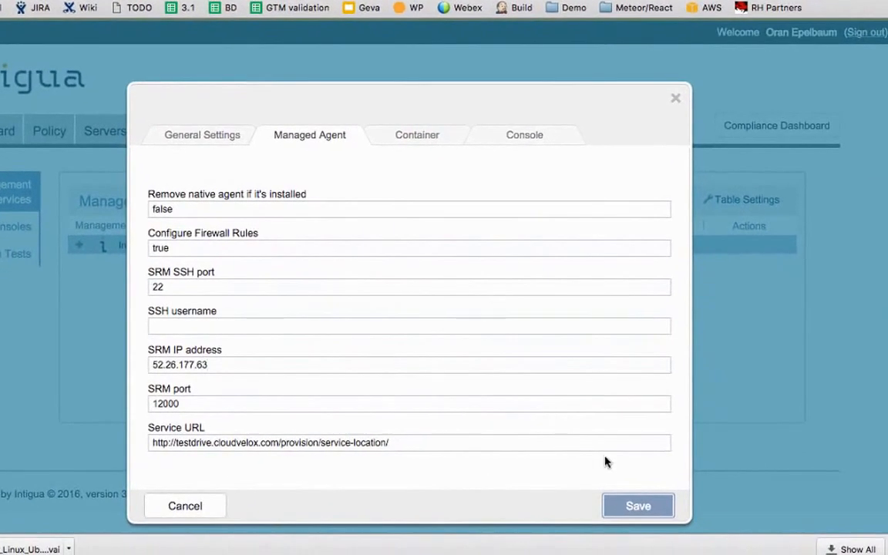
- Try to save the service with an empty SRM IP address, and restore the address 52.26.177.63
triple_click(501, 374)
key("super+c")
key("BackSpace")
left_click(628, 515)
left_click(388, 367)
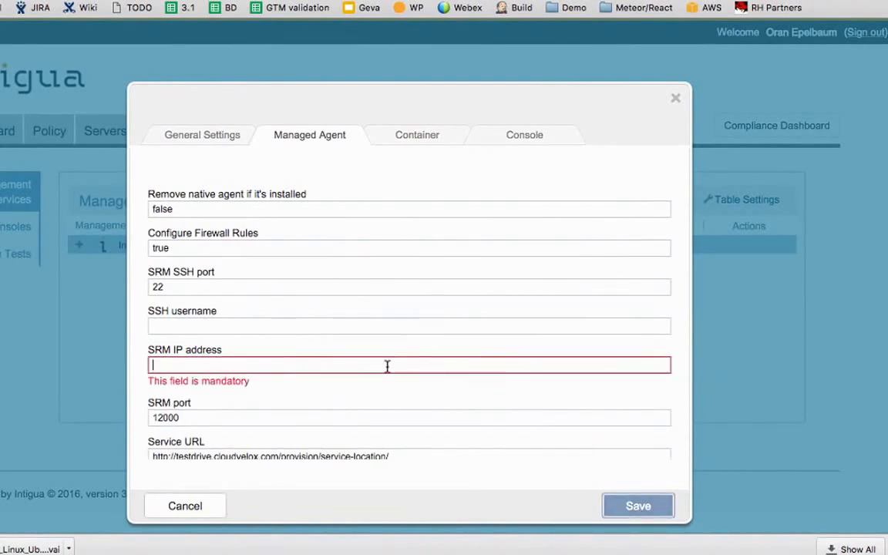
key("super+v")
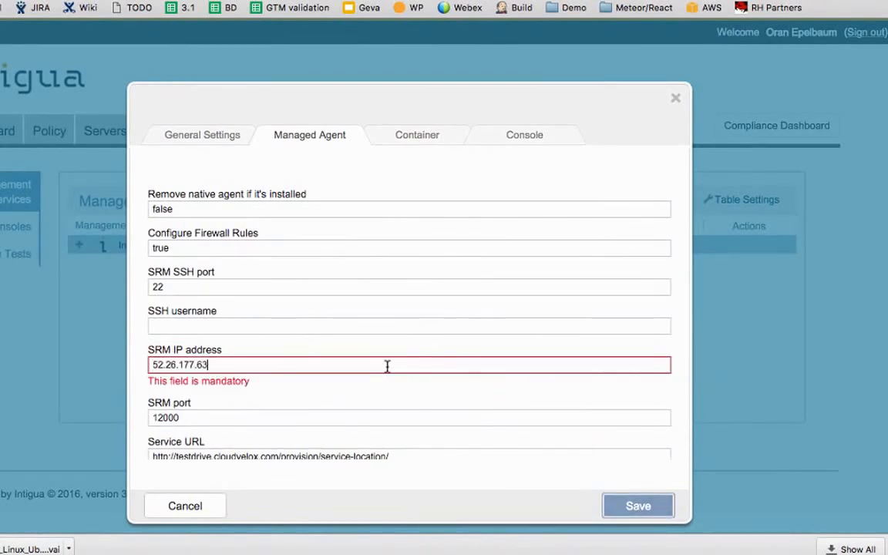
- Review the service's Container and Console settings and save the CloudVelox management service
left_click(407, 139)
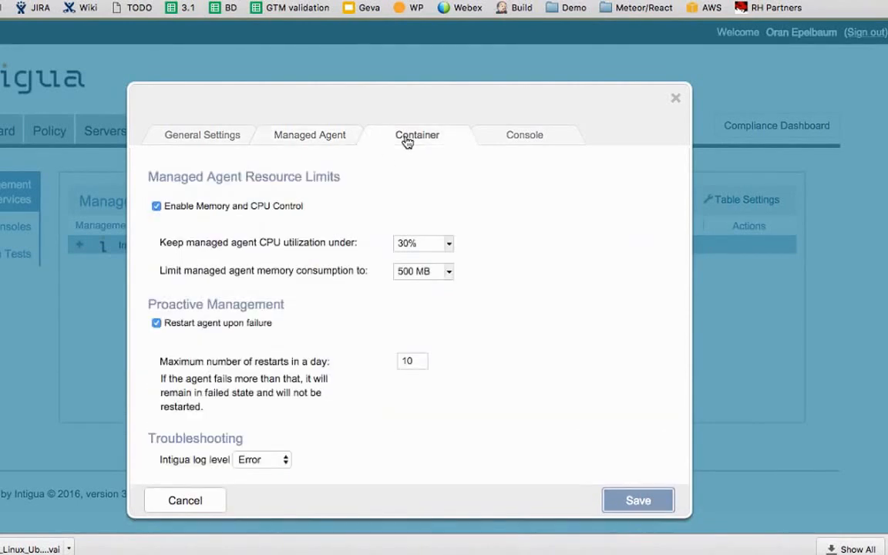
left_click(525, 139)
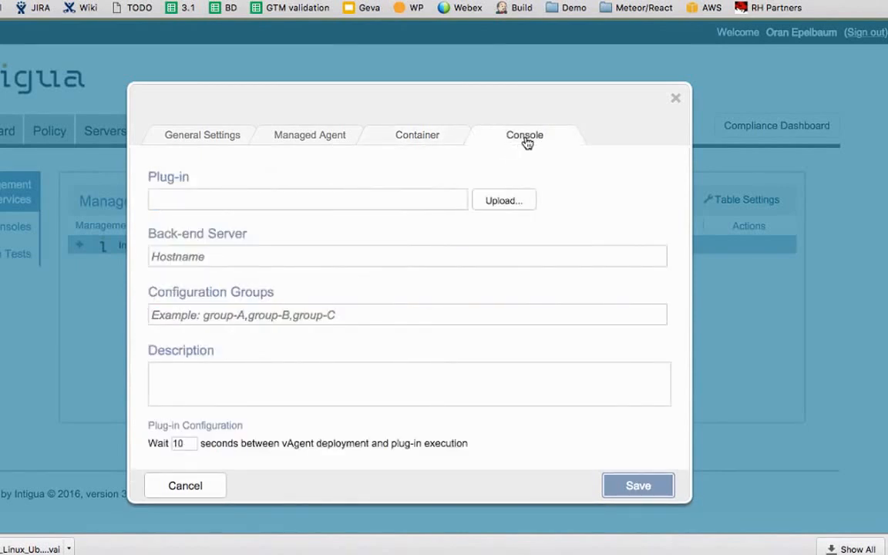
left_click(205, 137)
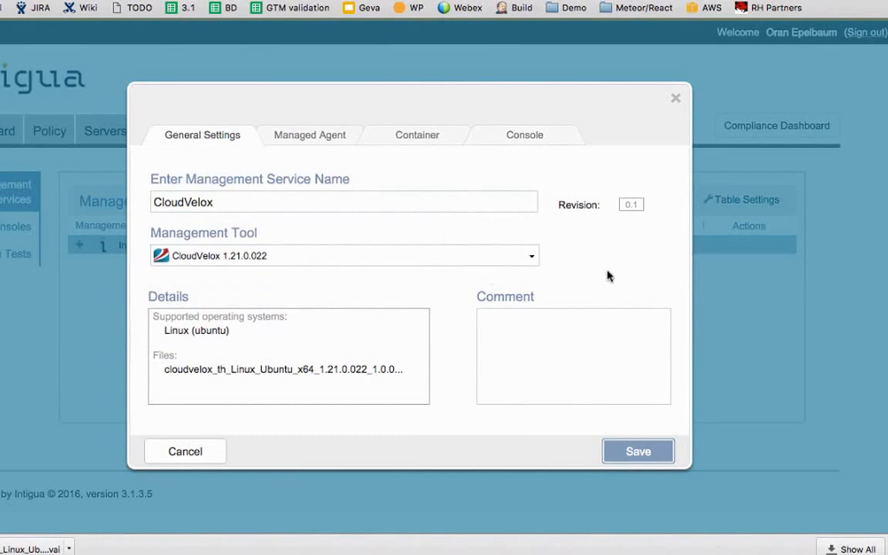
left_click(639, 451)
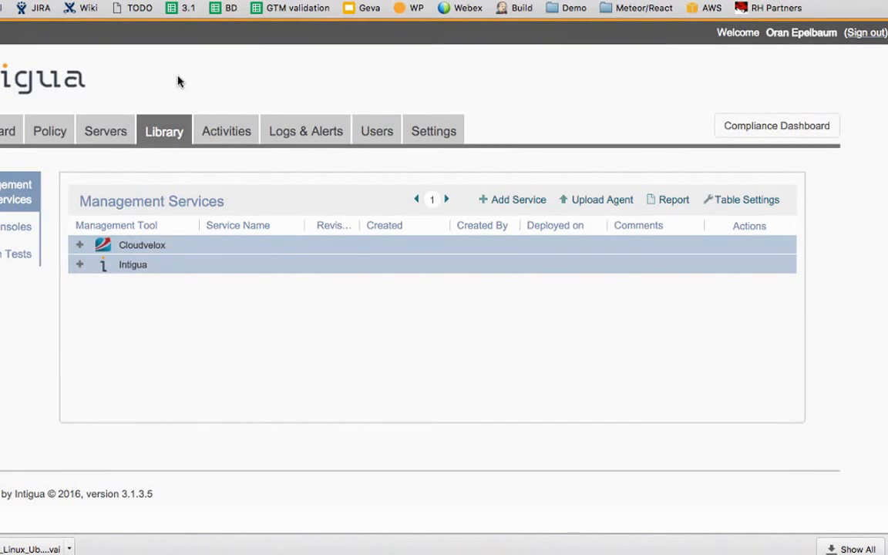
- Go to the server list and open endpoint service management for the CloudVelox Ubuntu endpoint
left_click(104, 136)
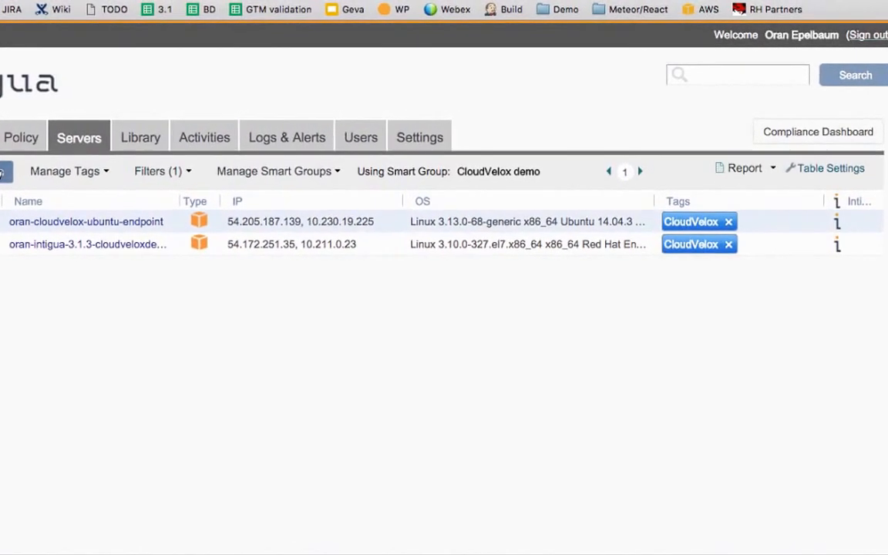
left_click(13, 165)
left_click(47, 230)
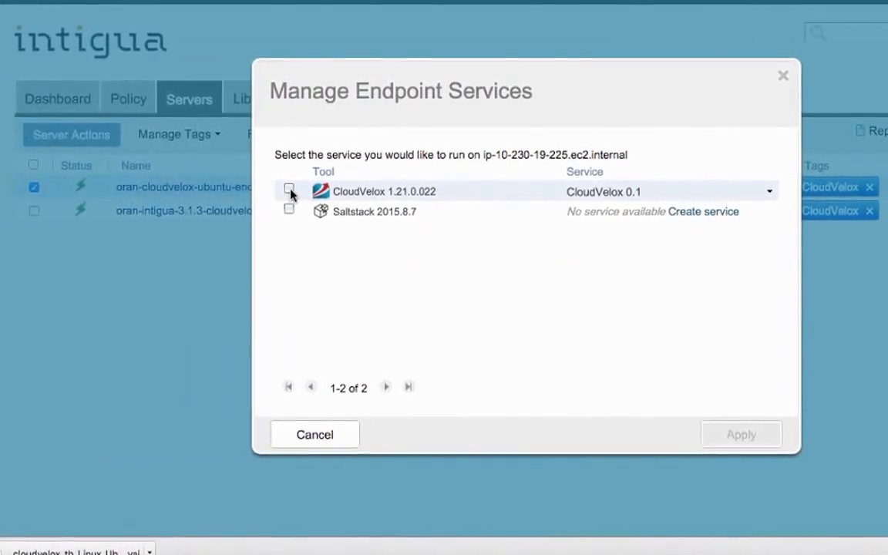
- Deploy CloudVelox 1.21.0.022 with the CloudVelox 0.1 service to the Ubuntu endpoint, leaving the ticket ID empty
left_click(289, 187)
left_click(615, 194)
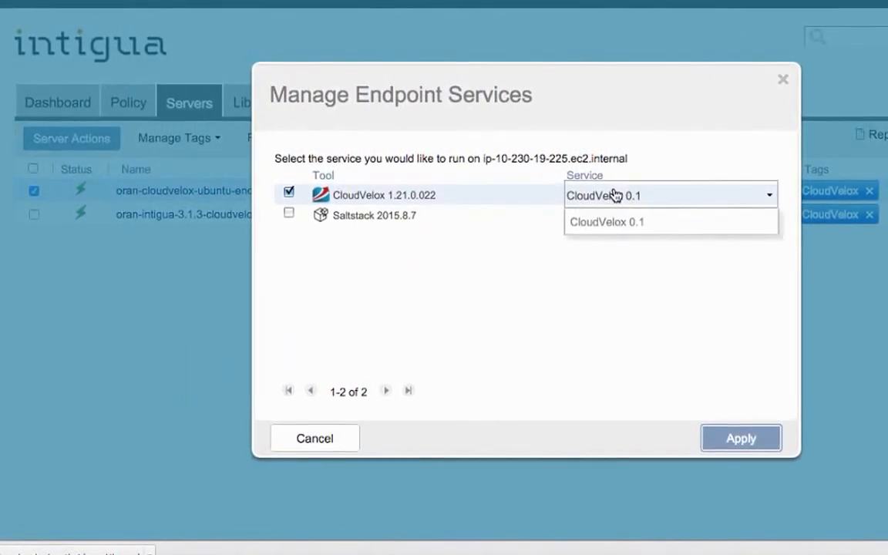
left_click(620, 222)
left_click(739, 438)
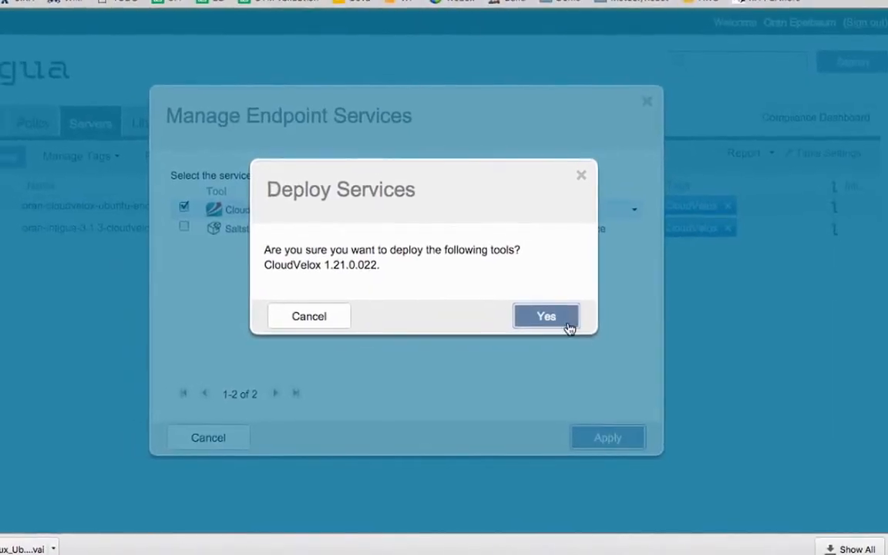
left_click(567, 325)
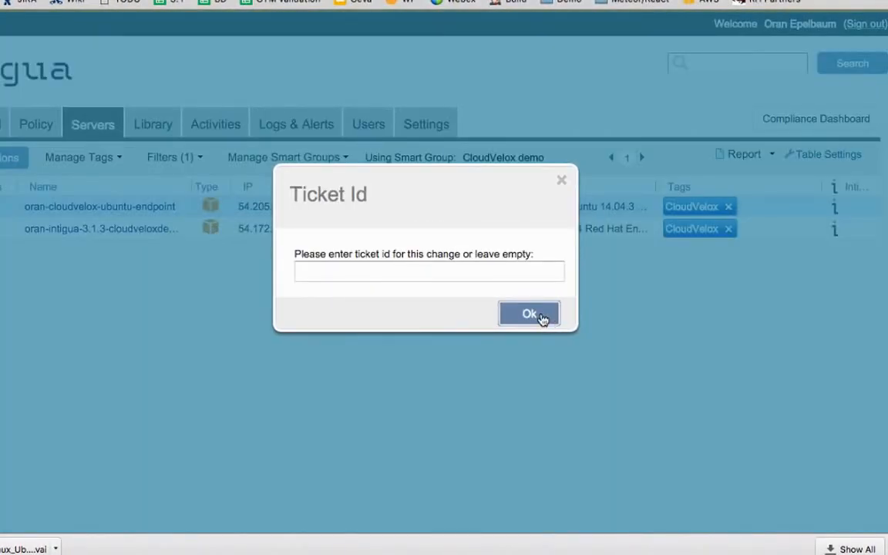
left_click(528, 314)
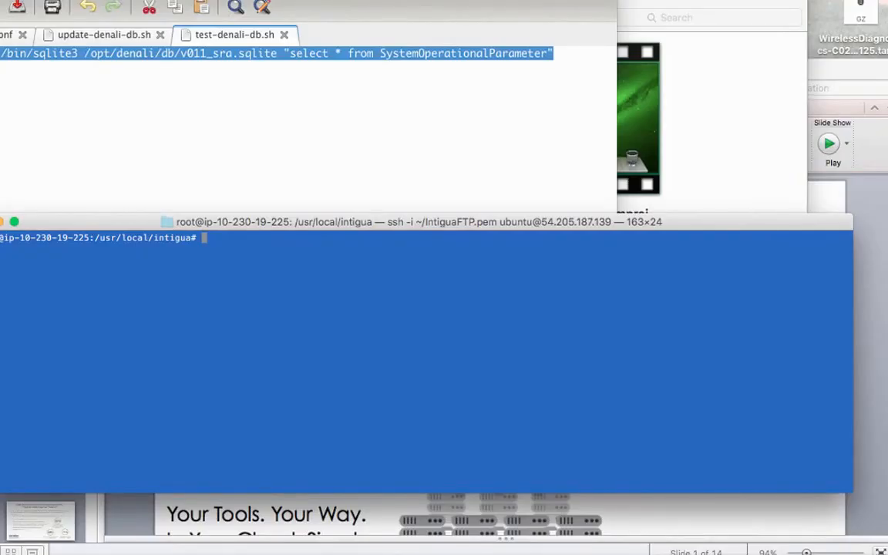
- In the endpoint's terminal, query SystemOperationalParameter in /opt/denali/db/v011_sra.sqlite with sqlite3, examine the SRM parameters, and switch back to Chrome
type("/opt/denali/bin/sqlite3 /opt/denali/db/v011_sra.sqlite \"select * from SystemOperationalParameter\"")
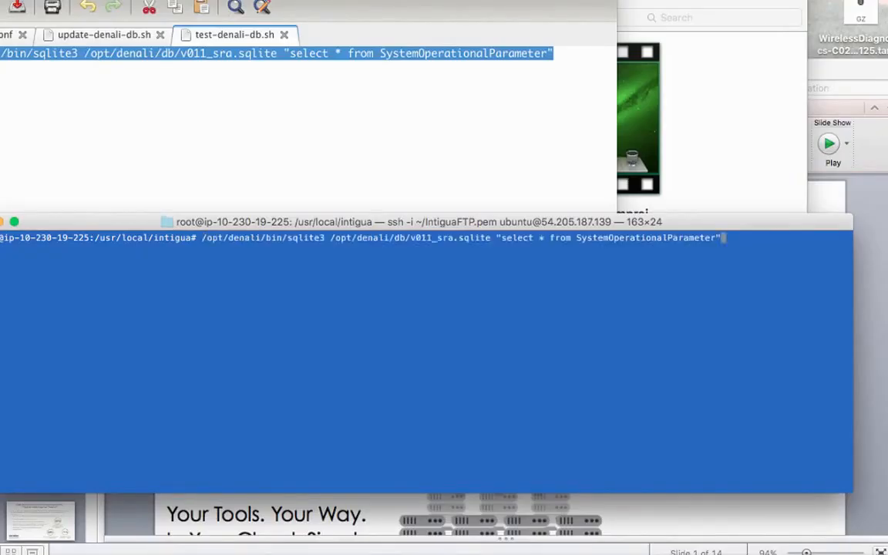
key("Return")
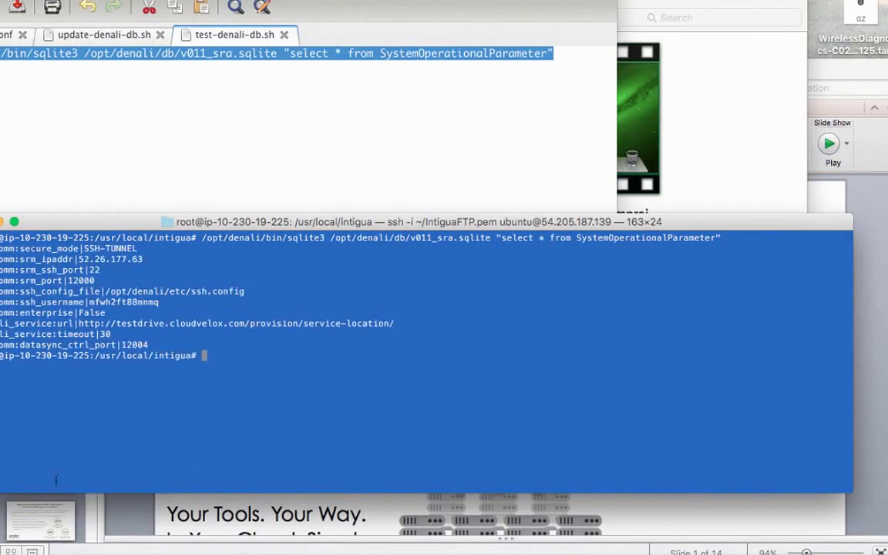
double_click(87, 261)
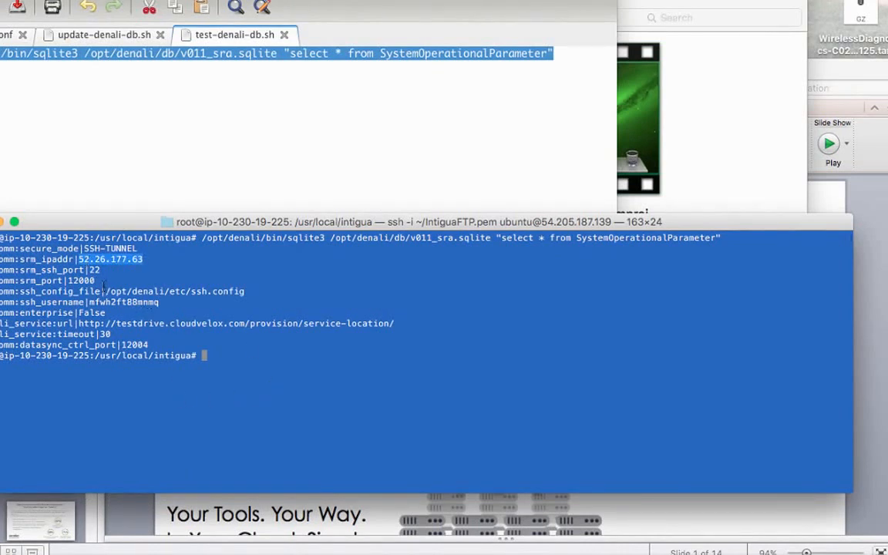
double_click(148, 291)
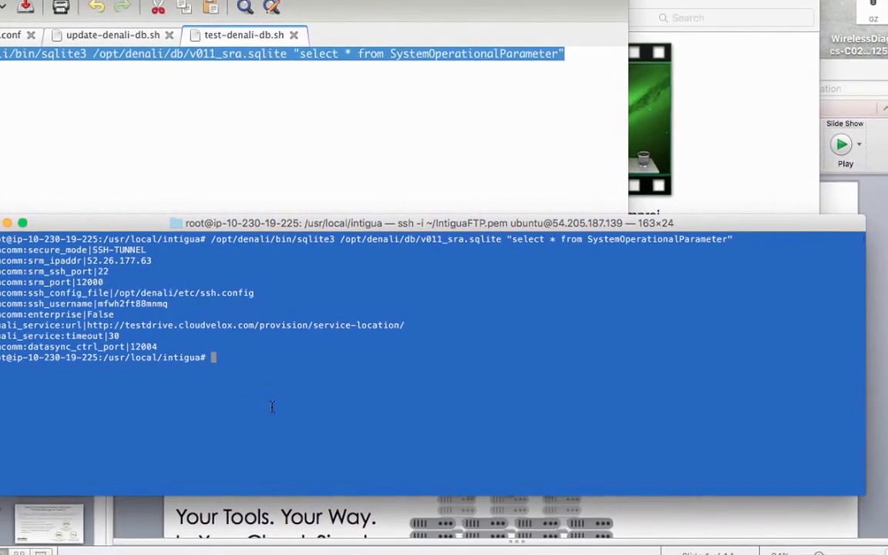
key("super+Tab")
key("super+Tab")
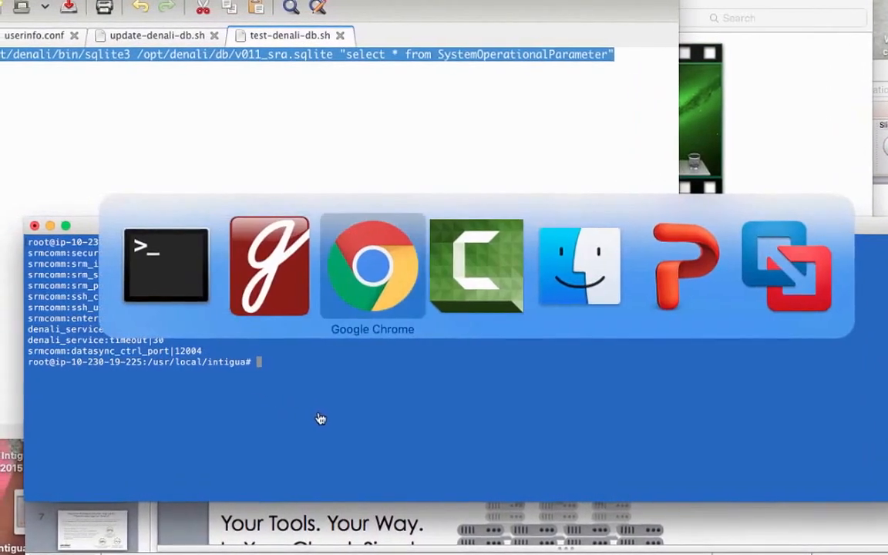